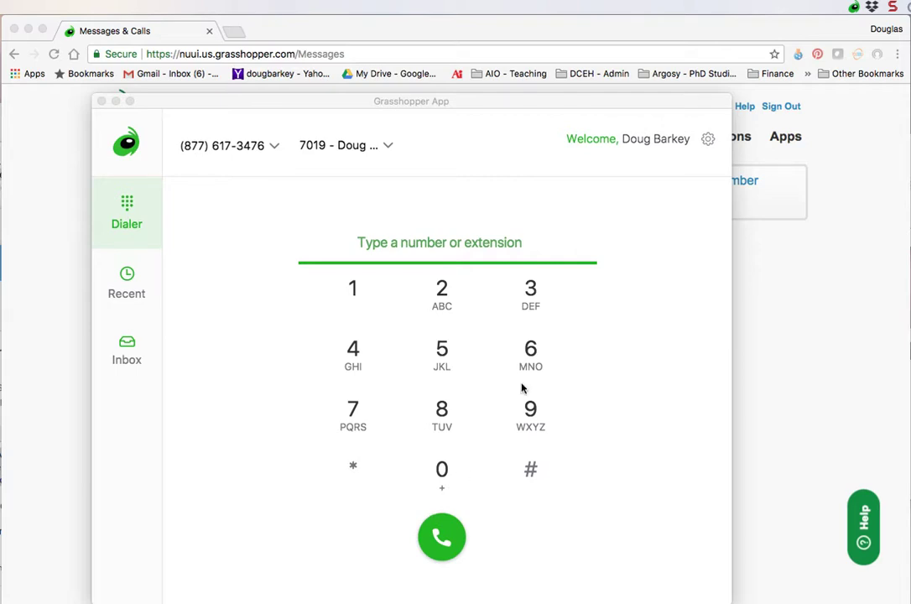
Open the Grasshopper menu-bar menu listing About, Bring Window, Refresh and Quit.
left_click(853, 8)
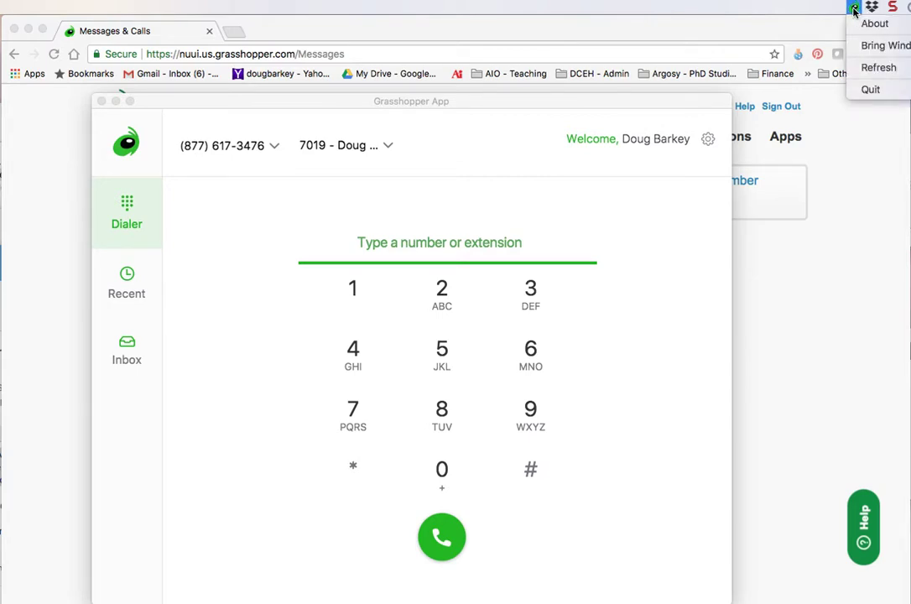
Dismiss the menu-bar menu and nudge the Grasshopper App window slightly up and right.
left_click(779, 8)
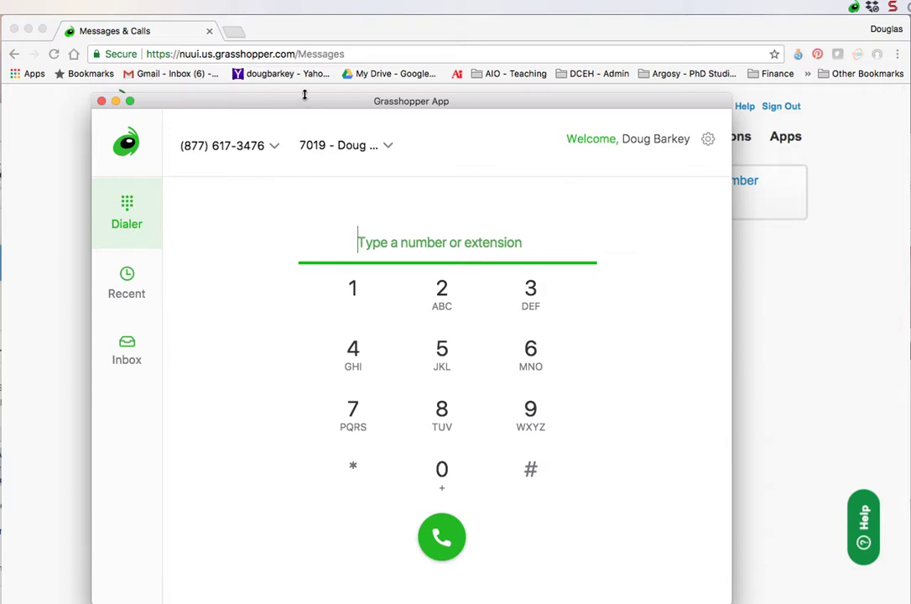
left_click_drag(304, 100, 318, 90)
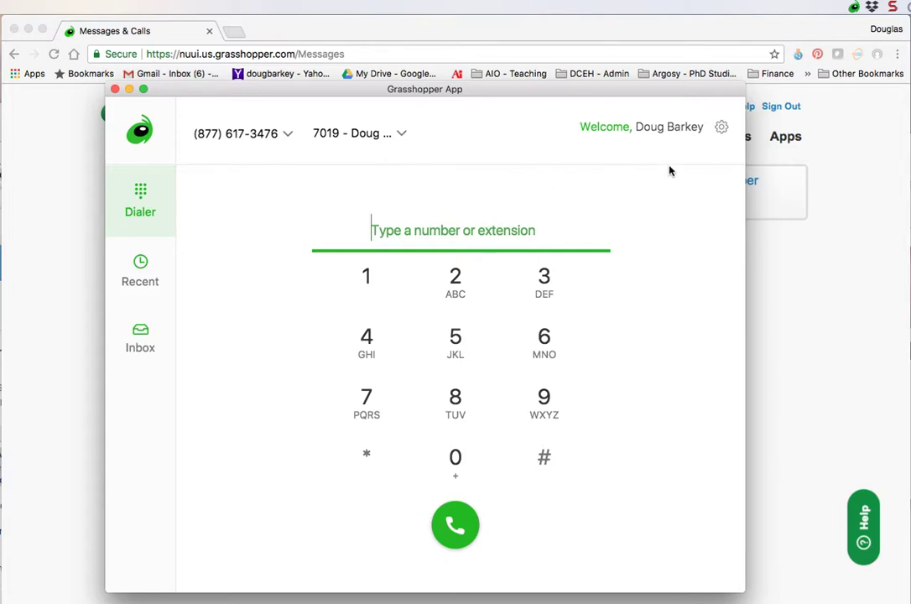
Open the desktop app's settings options, then expand the 22-second voicemail's full transcript.
left_click(721, 129)
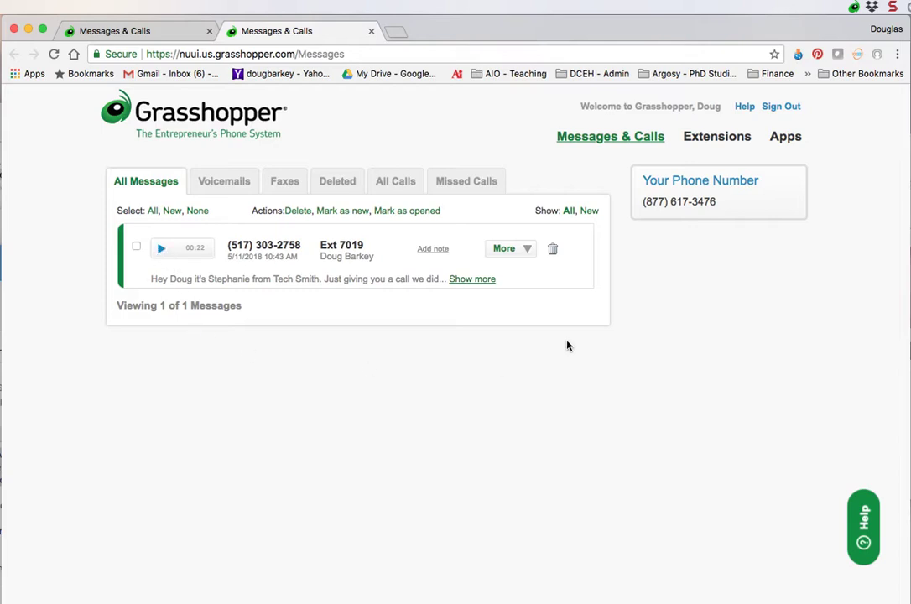
left_click(467, 281)
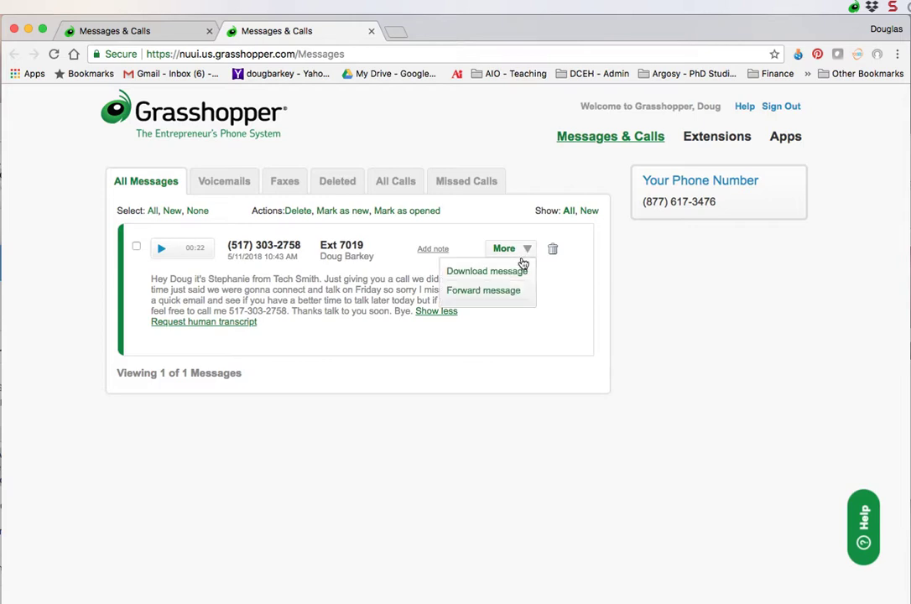
Go to Extensions and edit Extension 7019, scrolling to its forwarding, delivery and greeting sections.
left_click(706, 140)
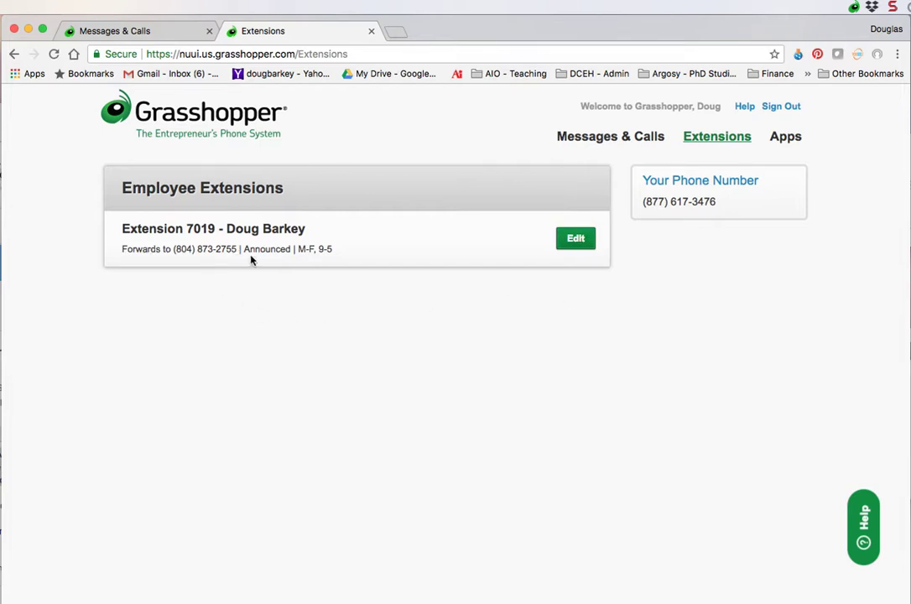
left_click(575, 241)
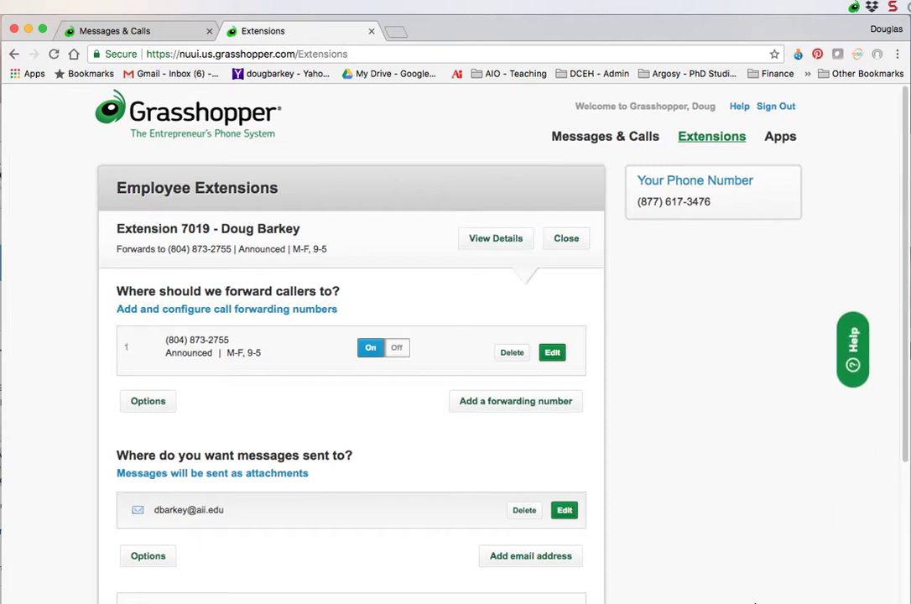
scroll(706, 481, "down", 2)
scroll(706, 482, "down", 1)
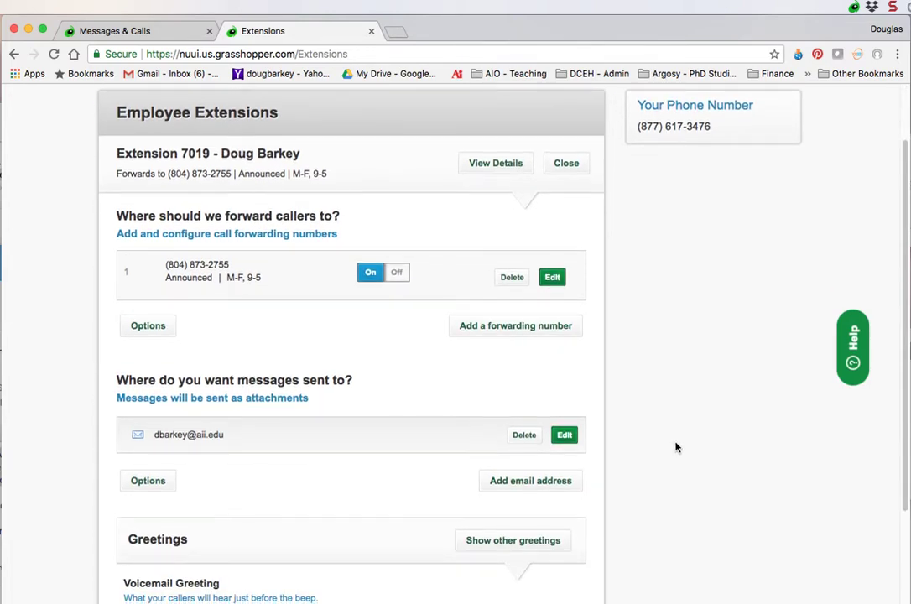
Review Extension 7019's details, User Access and Extension Name, then save the extension.
left_click(505, 165)
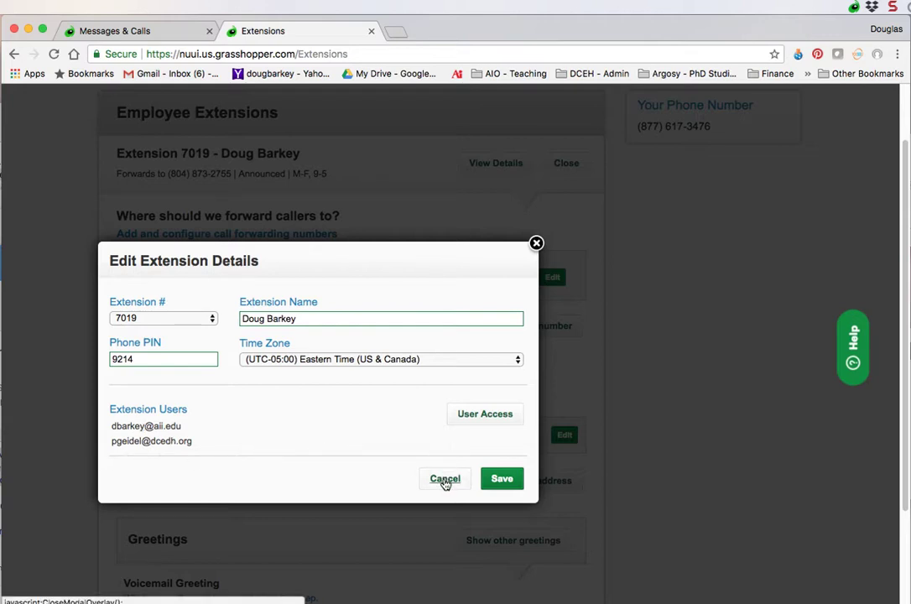
left_click(485, 413)
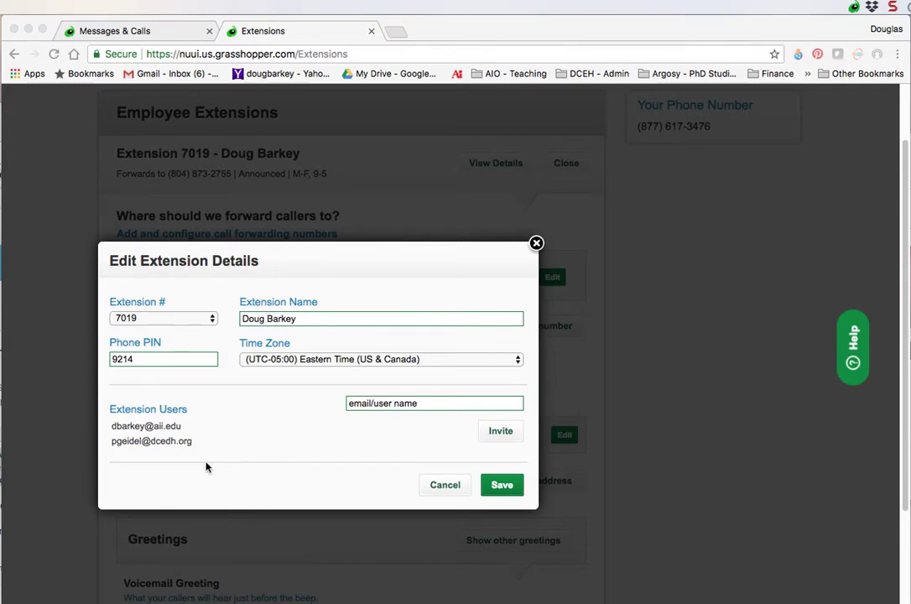
left_click(300, 321)
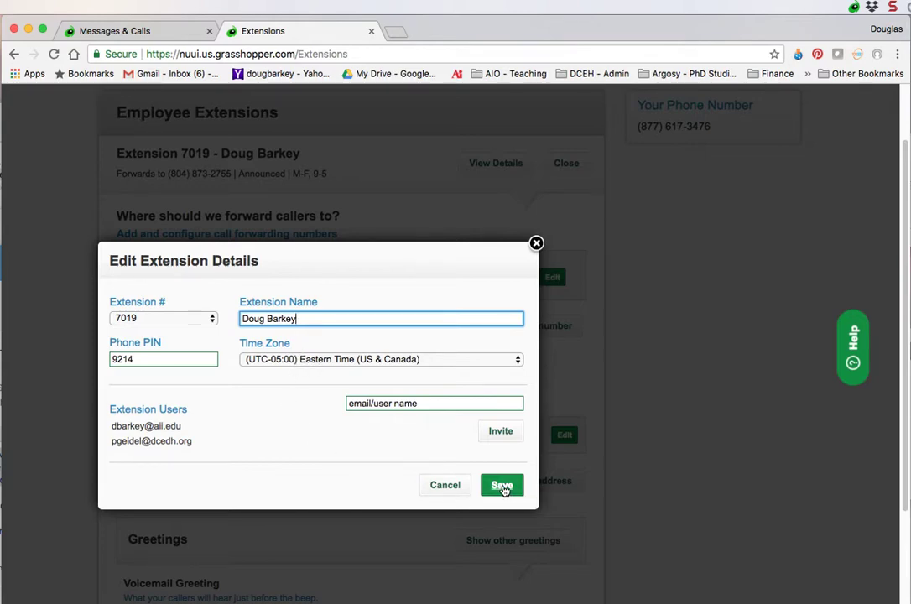
left_click(502, 486)
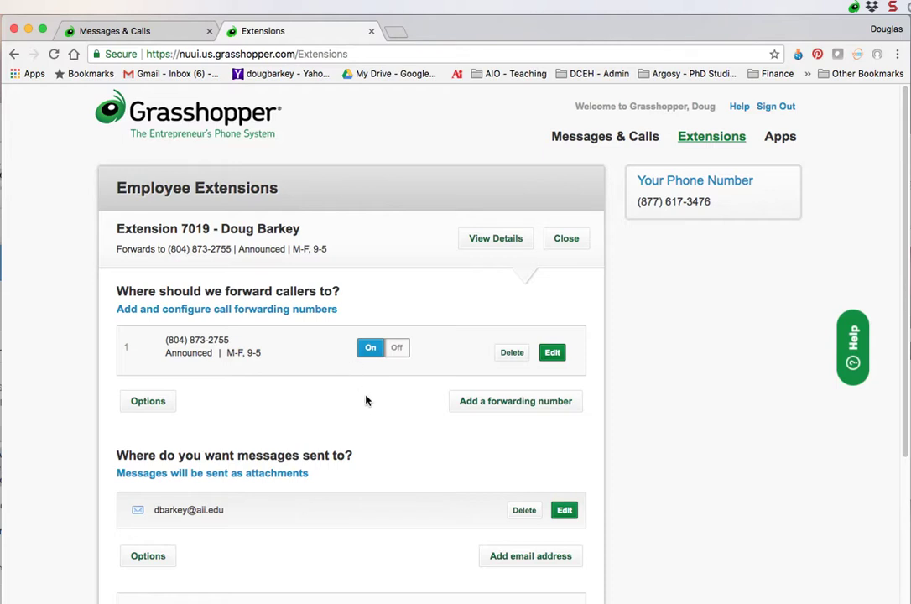
Open the forwarding number's settings: 25-second ring, announced calls, Monday–Friday 9a–5p EST schedule.
left_click(553, 353)
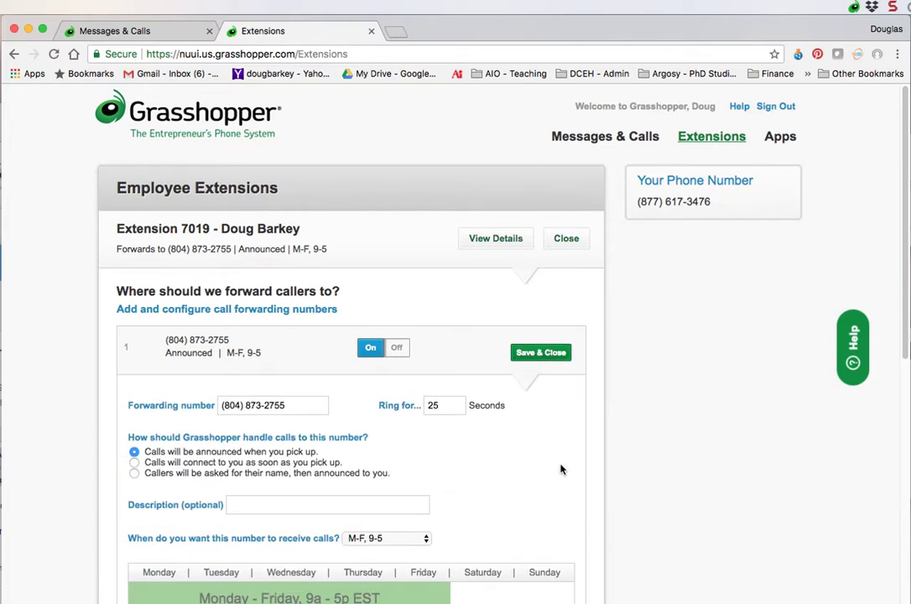
scroll(561, 467, "down", 1)
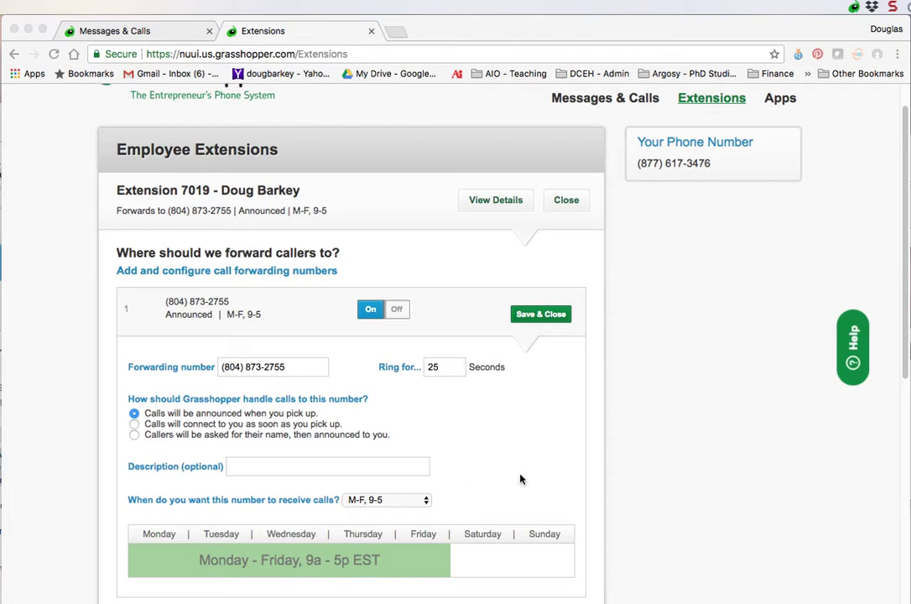
scroll(531, 468, "down", 2)
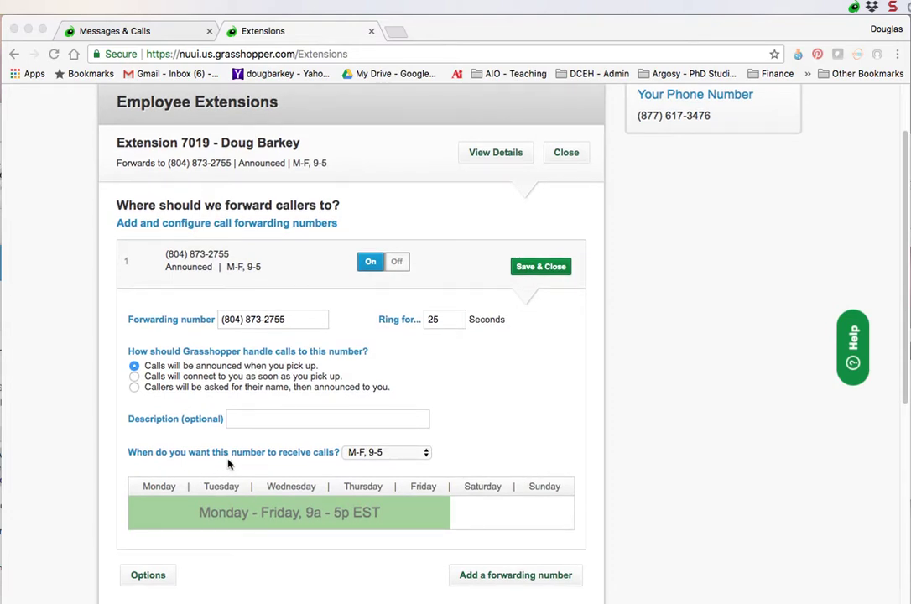
Set the forwarding number's receive-calls schedule to M-F, 9-5 instead of Custom Schedule.
left_click(411, 454)
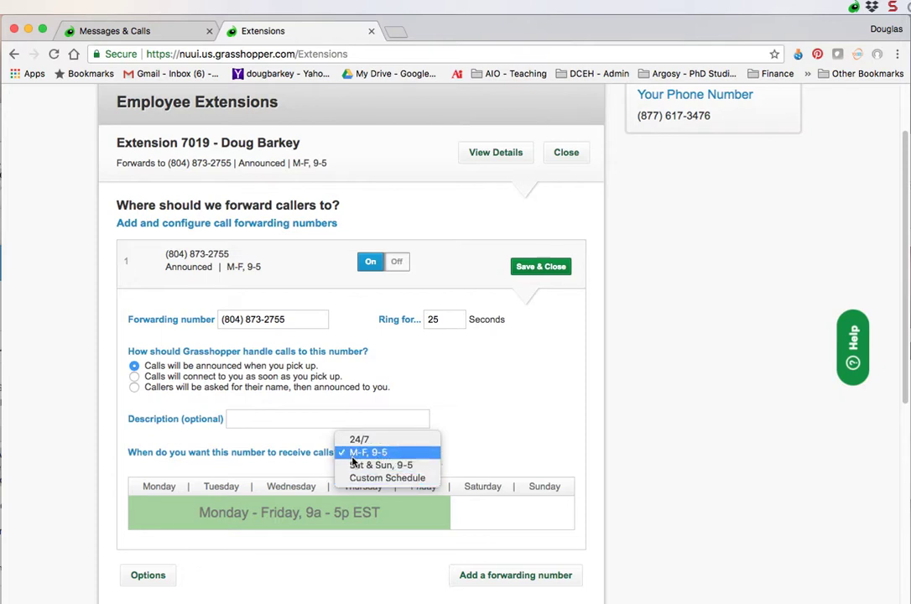
left_click(365, 480)
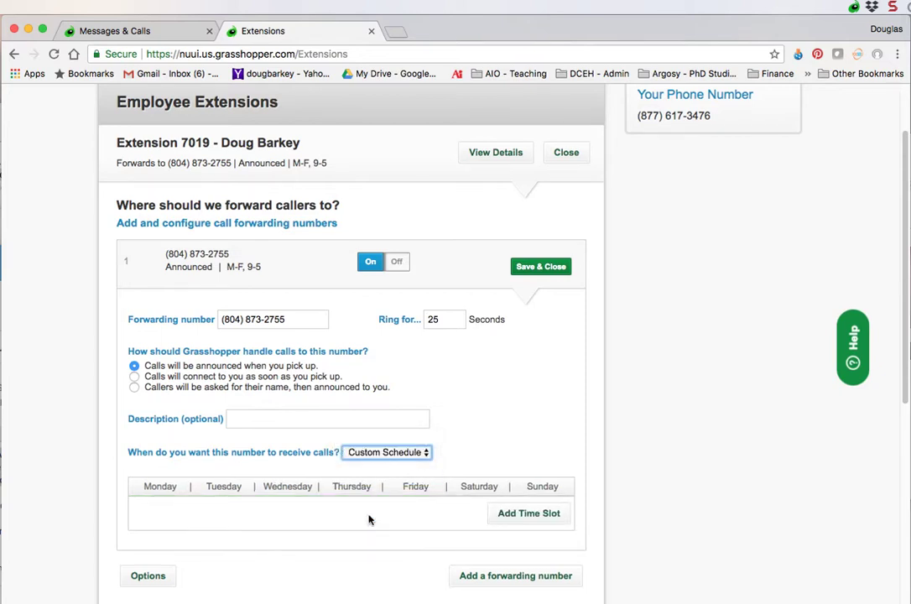
scroll(368, 519, "down", 3)
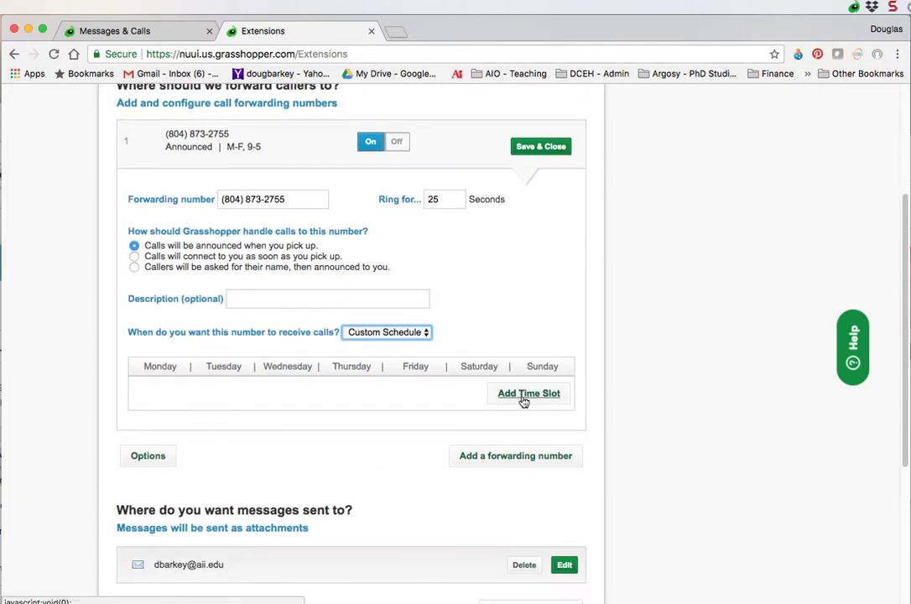
left_click(409, 333)
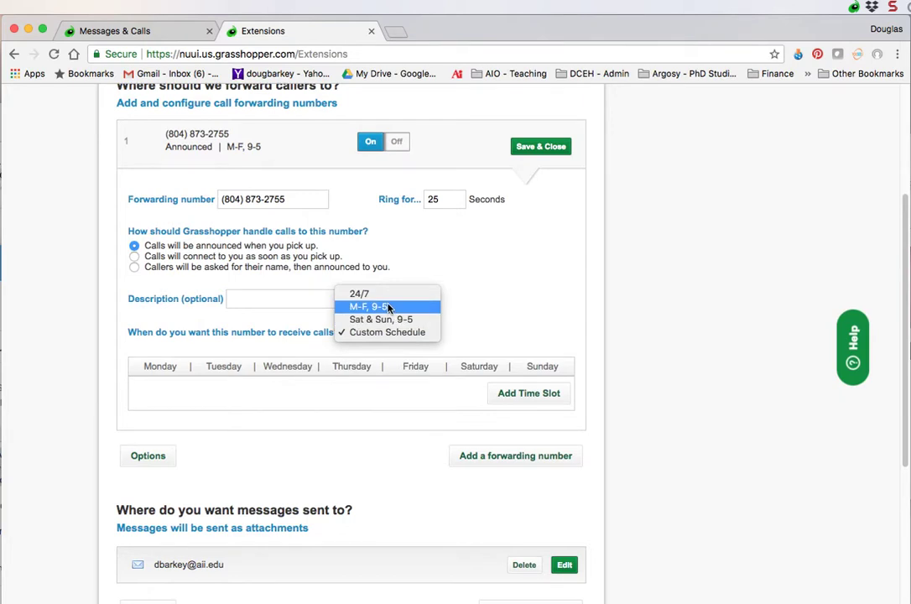
left_click(387, 307)
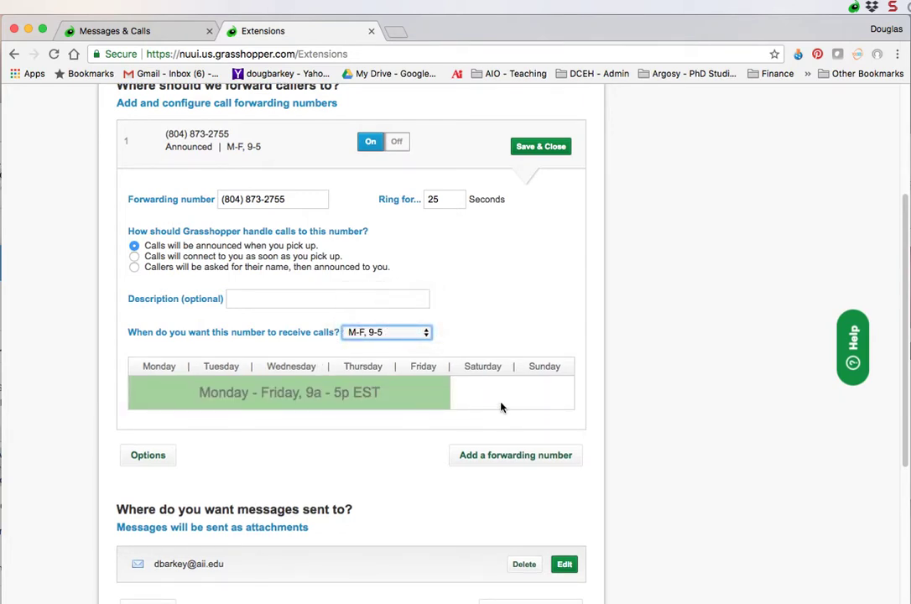
scroll(501, 407, "up", 1)
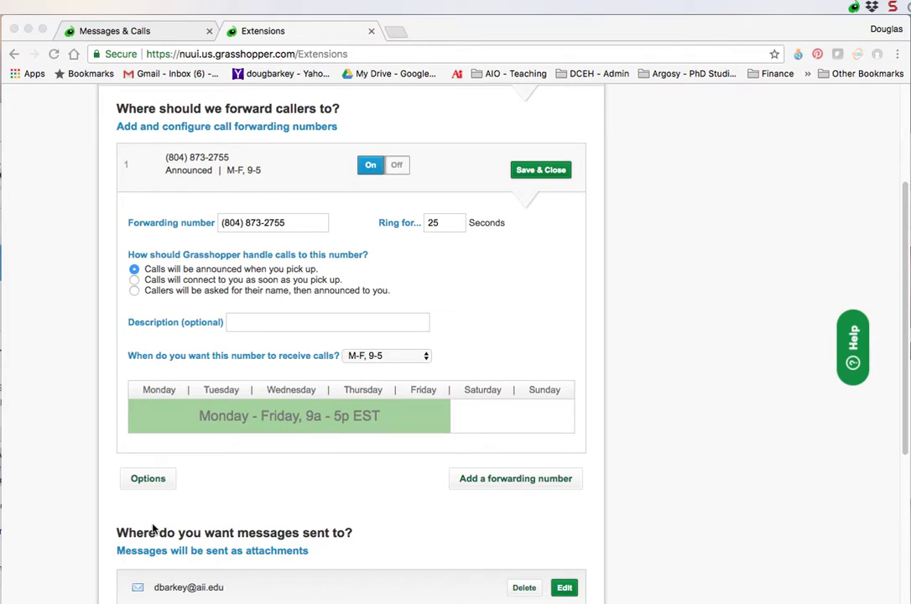
left_click(150, 480)
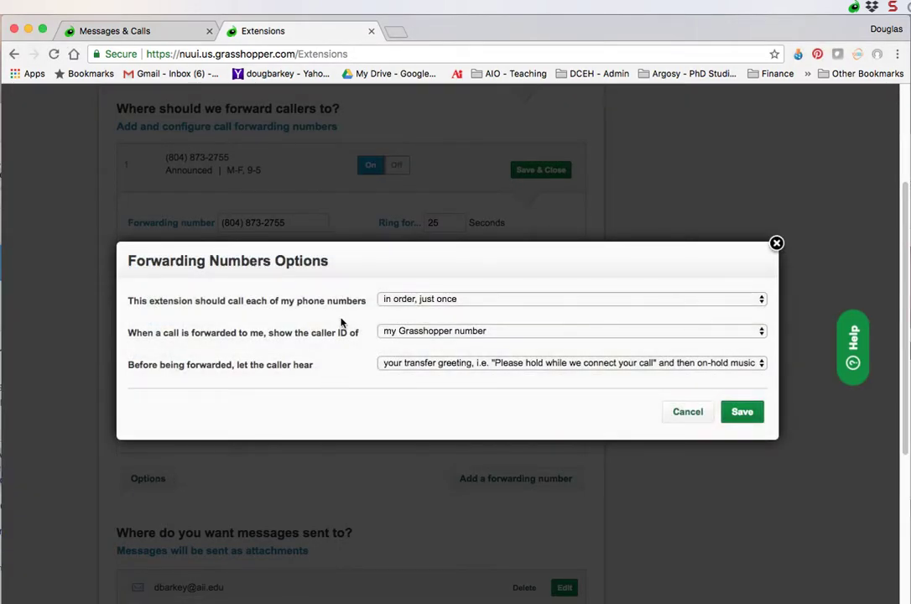
left_click(457, 300)
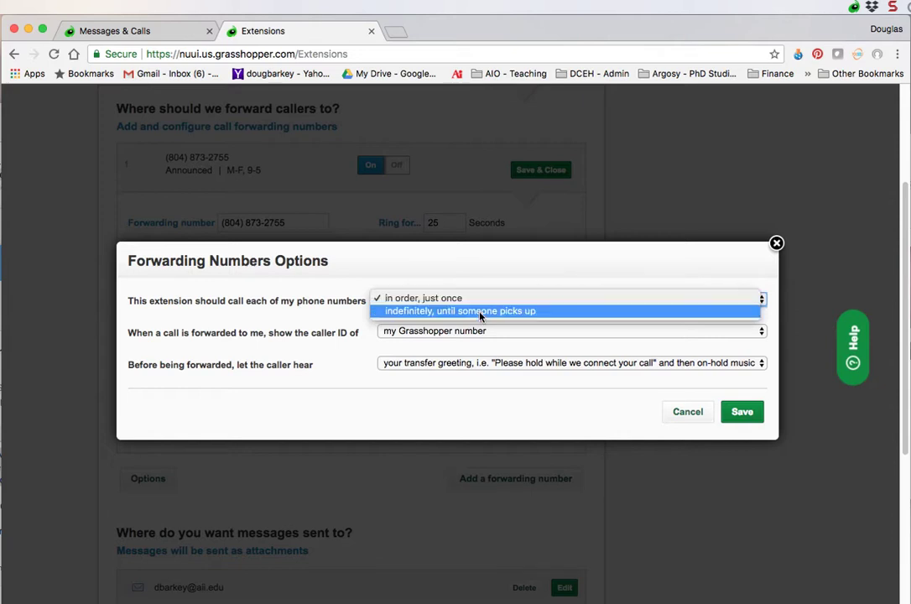
left_click(485, 266)
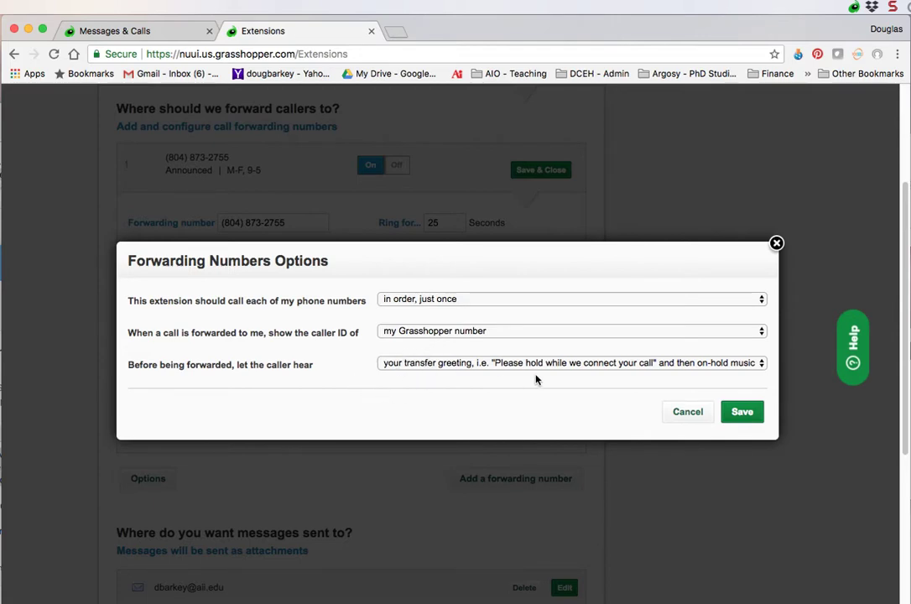
left_click(688, 412)
left_click(504, 479)
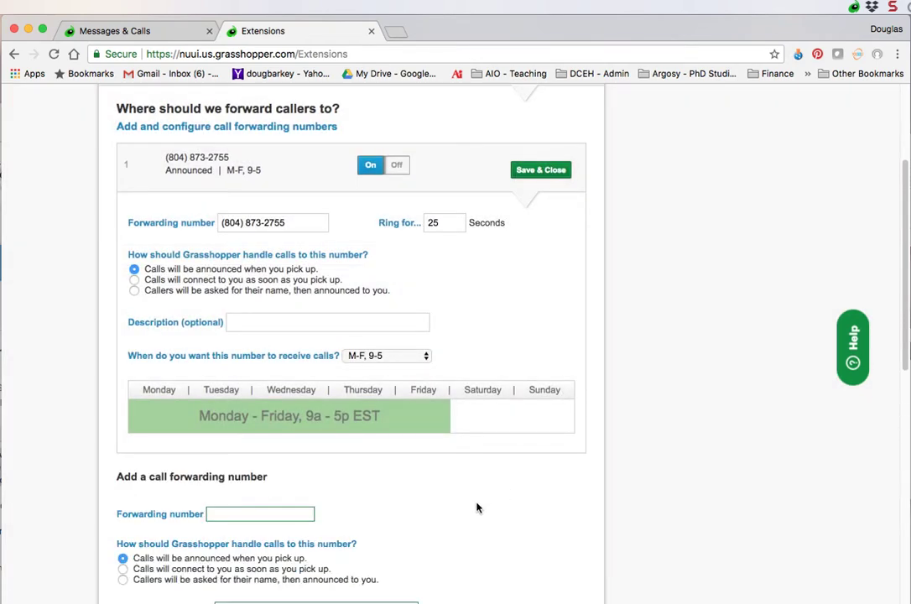
scroll(478, 506, "down", 2)
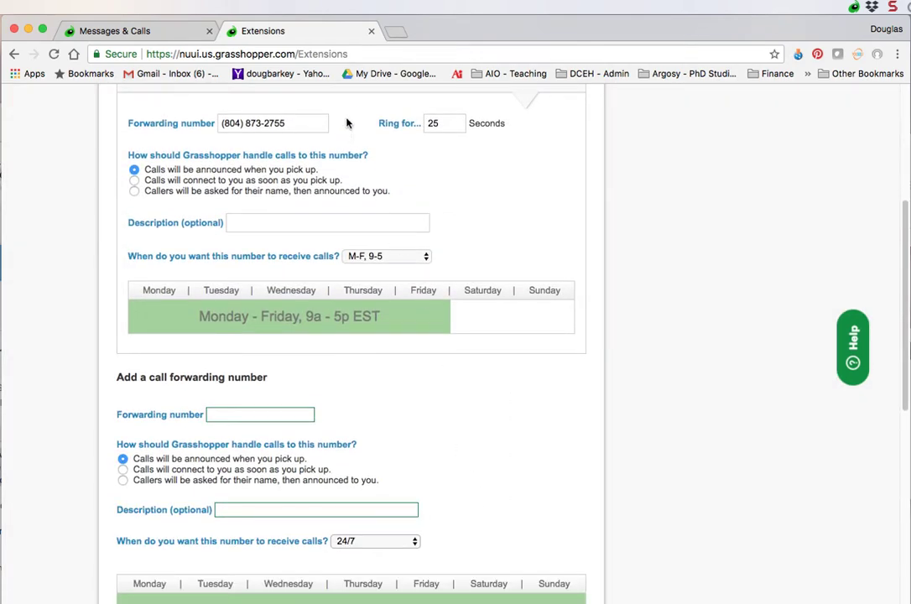
scroll(341, 214, "up", 5)
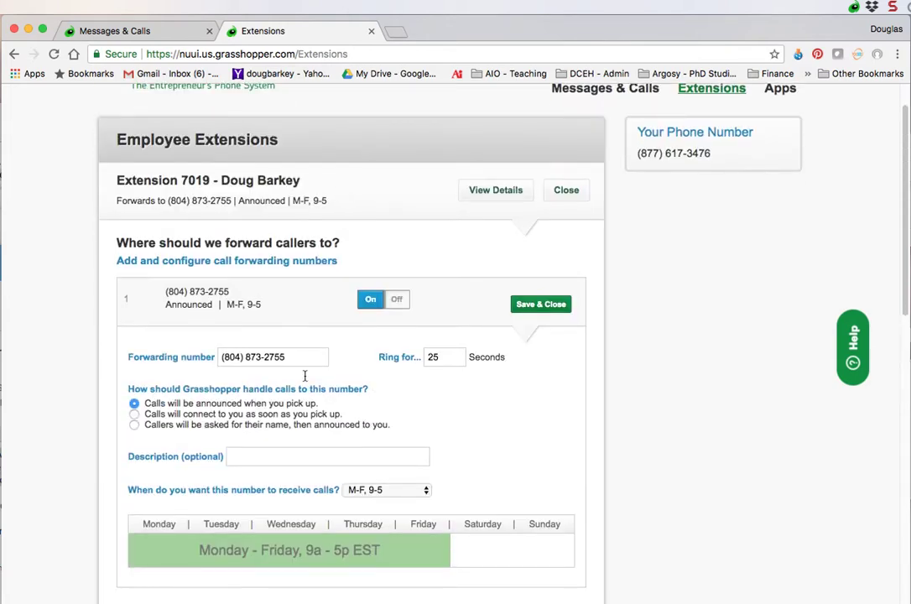
scroll(325, 424, "down", 10)
scroll(311, 235, "up", 4)
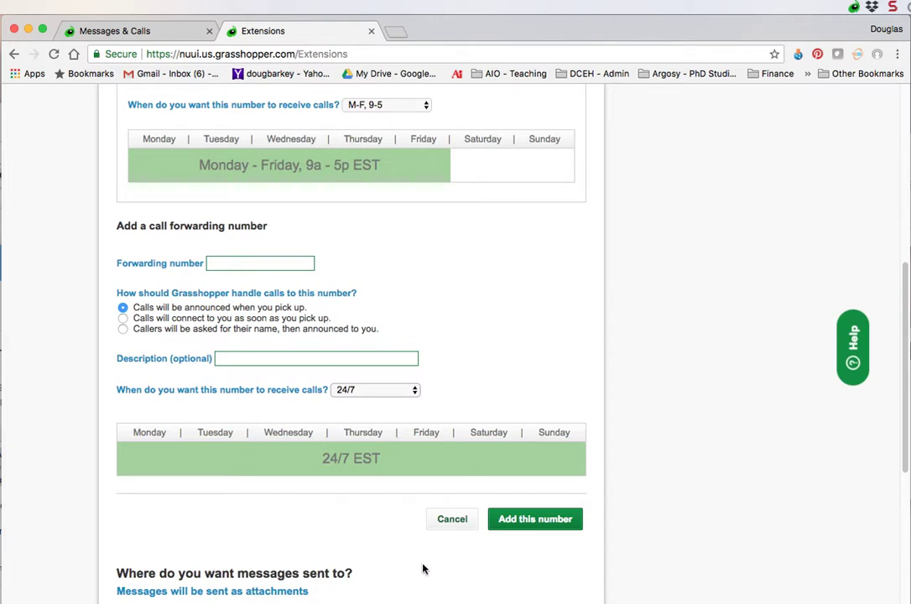
left_click(457, 521)
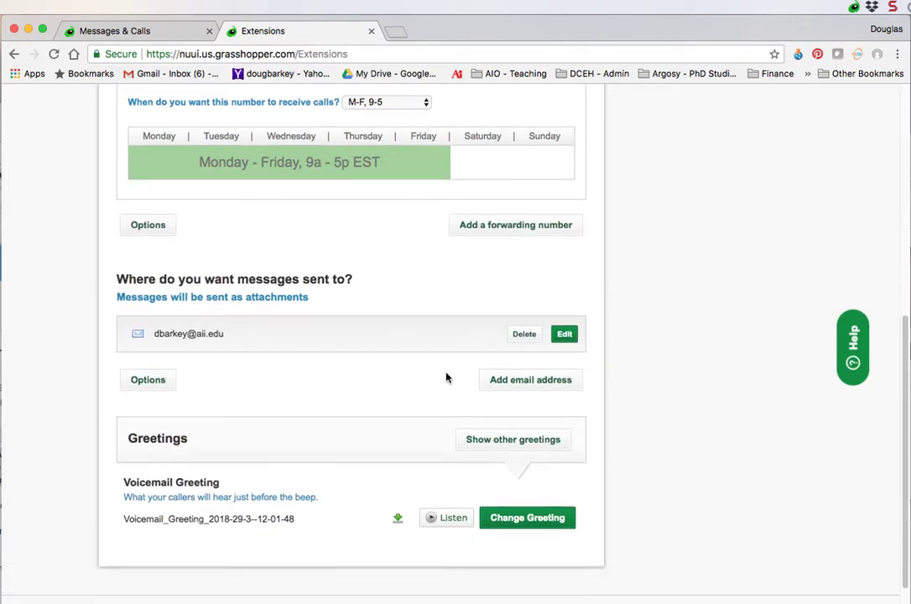
scroll(447, 376, "up", 2)
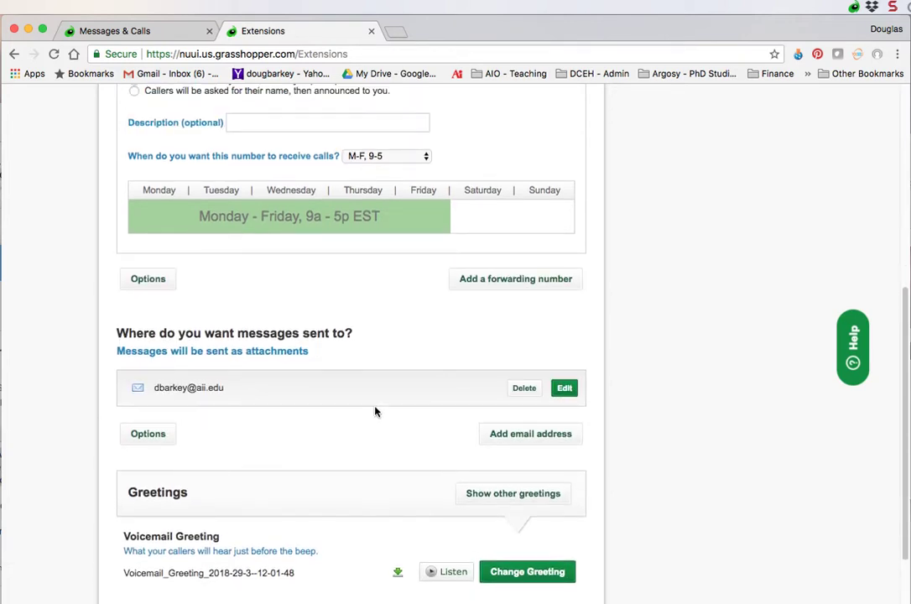
Open the message-delivery email address under 'Where do you want messages sent to?' for editing.
scroll(380, 393, "up", 1)
scroll(379, 390, "down", 1)
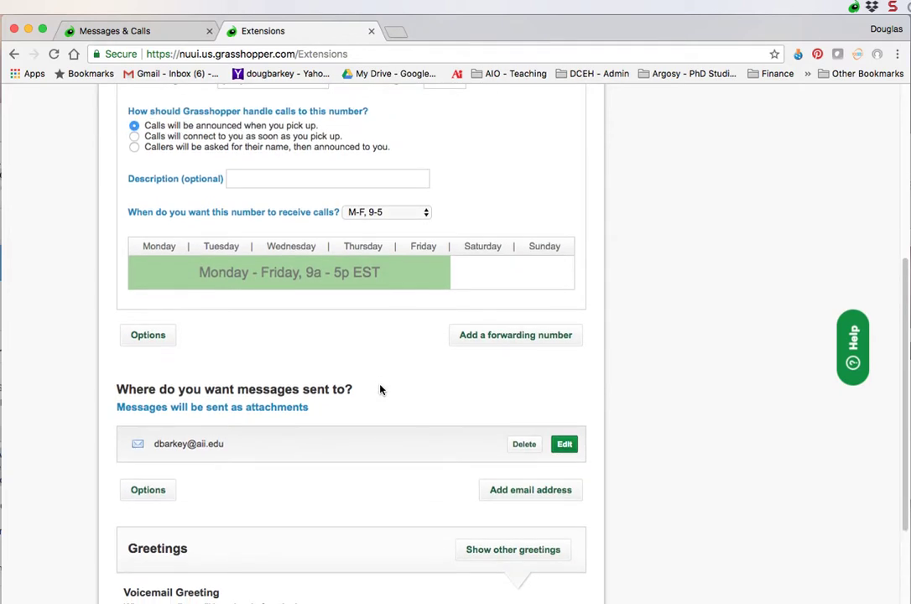
left_click(567, 449)
left_click(565, 448)
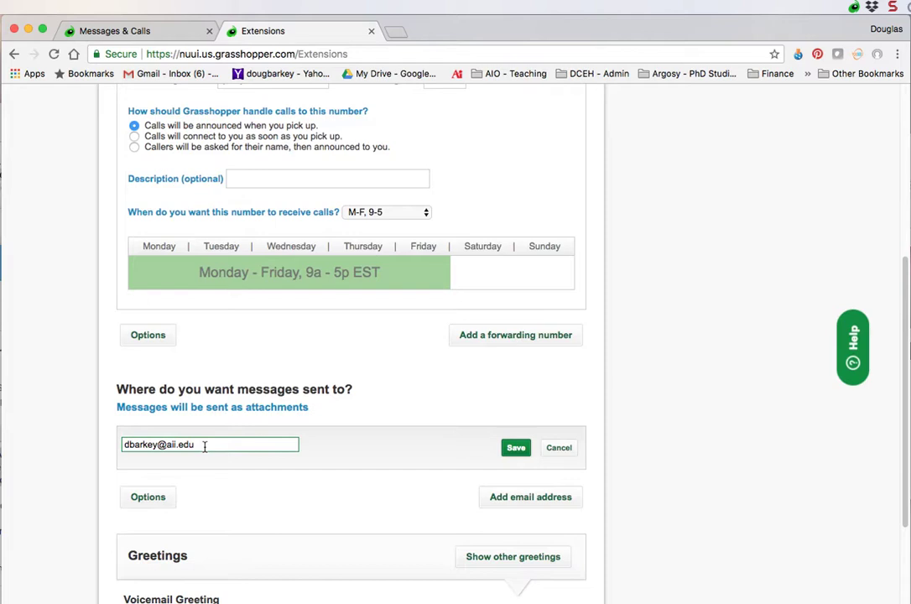
scroll(210, 479, "down", 1)
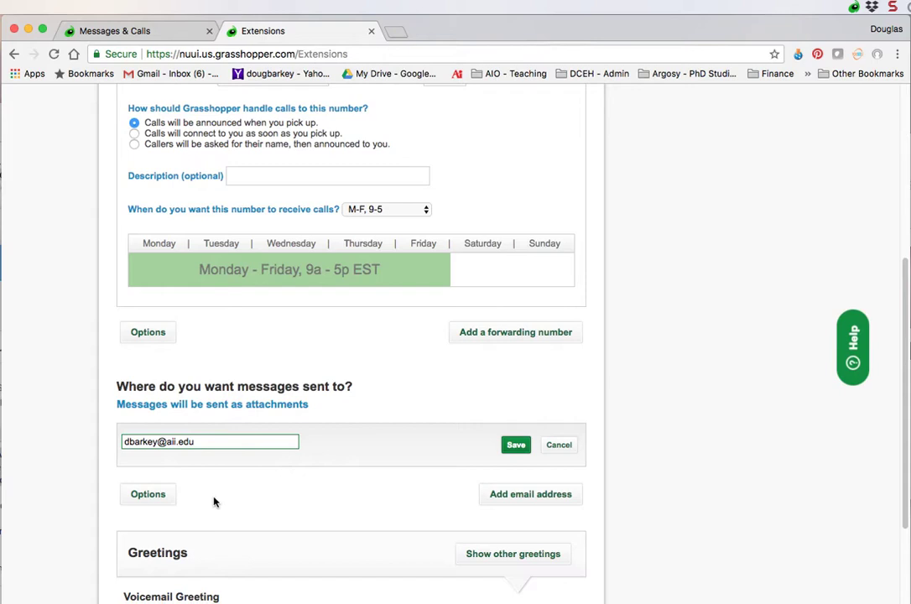
left_click(144, 495)
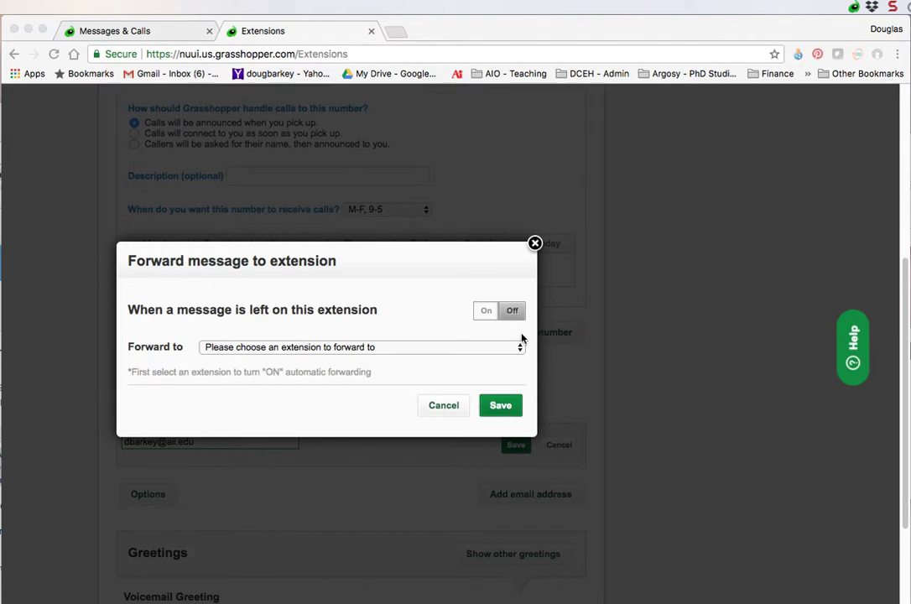
left_click(444, 407)
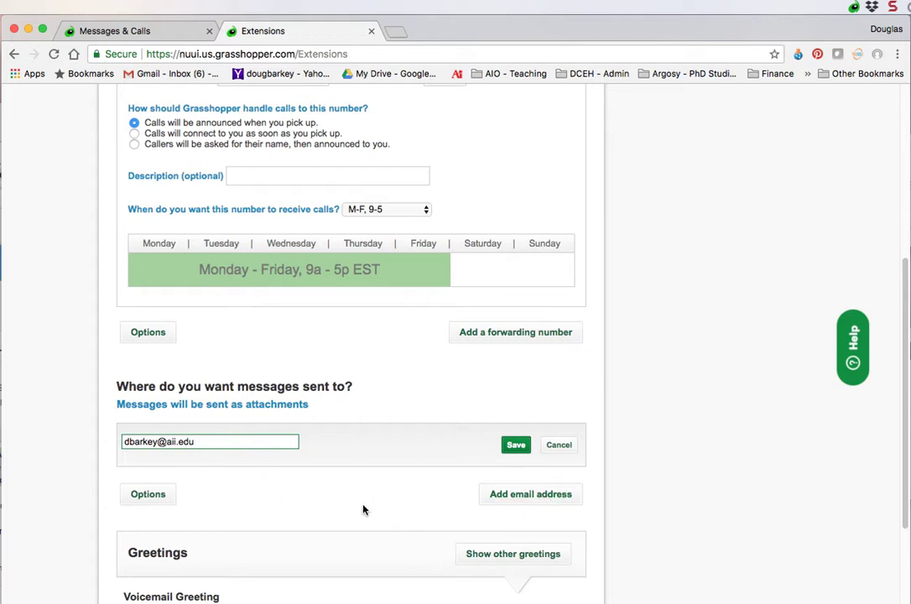
Show the Voicemail Greeting choices: current greeting, System Default, or create a new one.
scroll(363, 509, "down", 3)
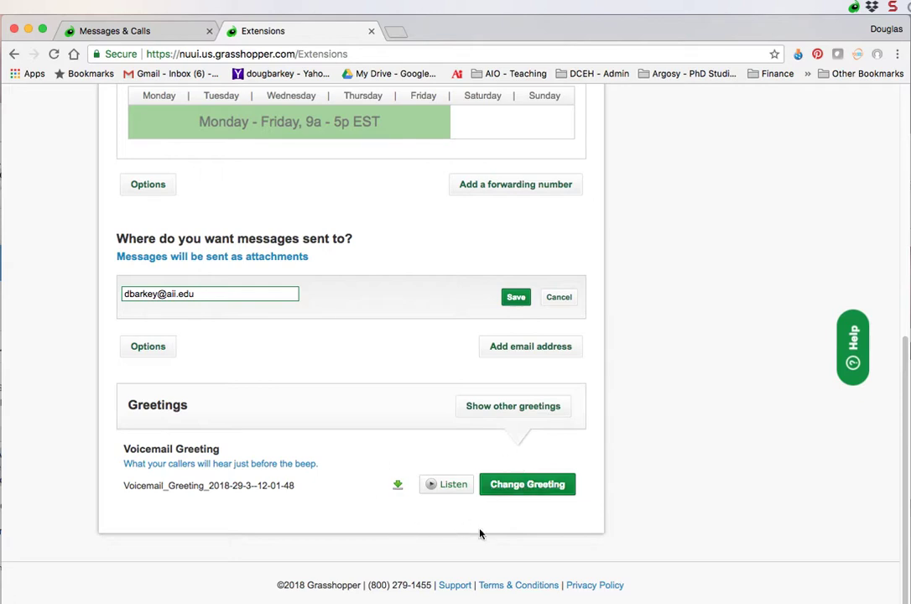
left_click(506, 485)
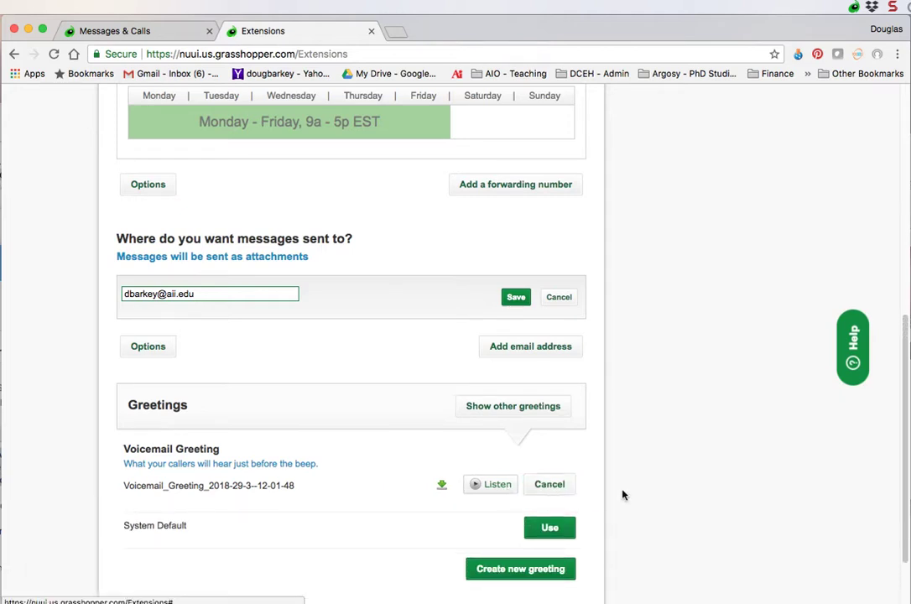
scroll(623, 493, "down", 2)
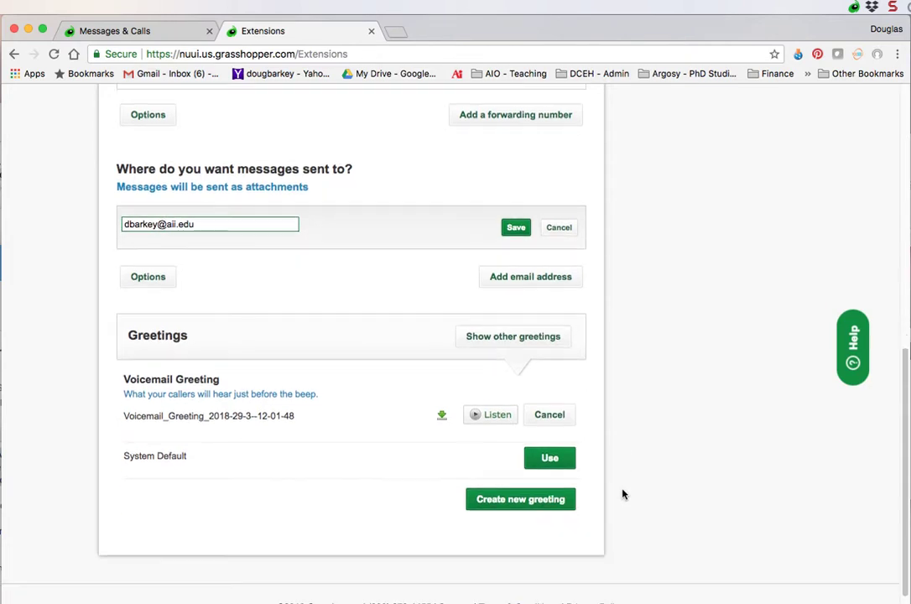
Start a new voicemail greeting, choosing to record it with the computer microphone.
left_click(525, 503)
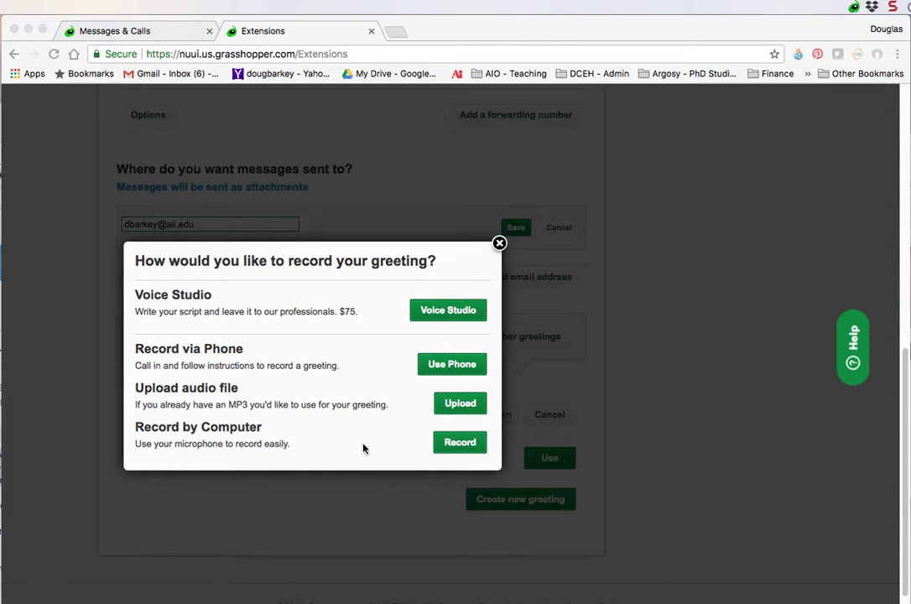
left_click(462, 445)
left_click(461, 443)
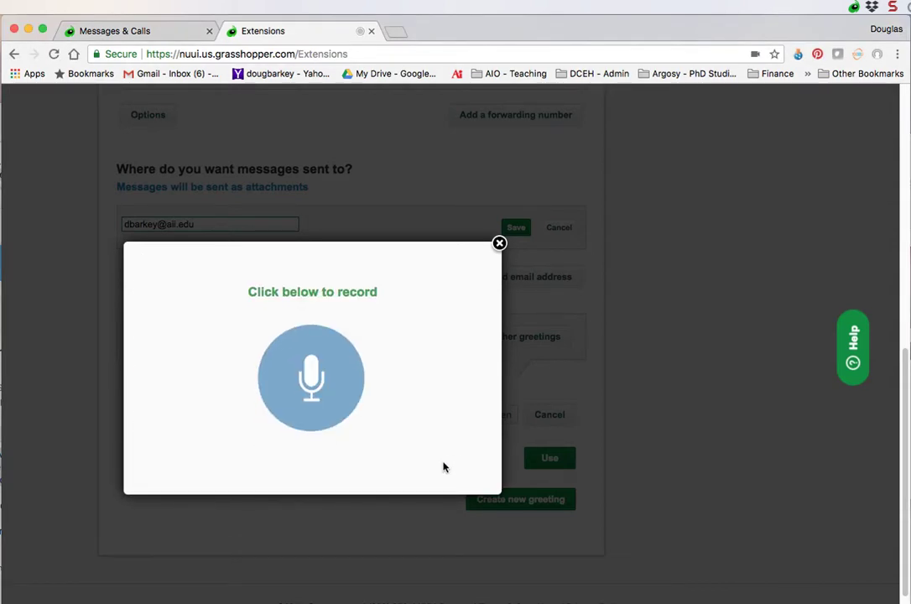
left_click(313, 382)
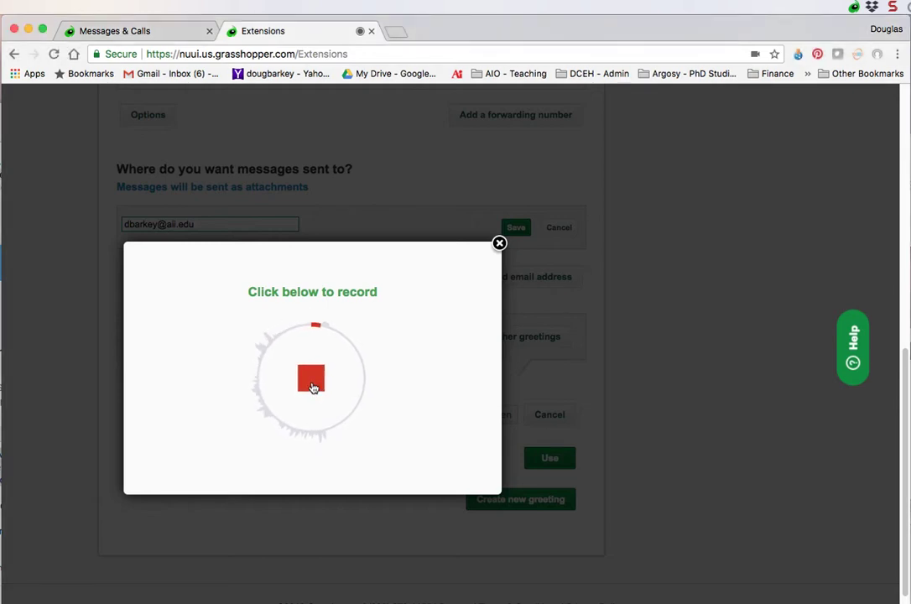
left_click(310, 382)
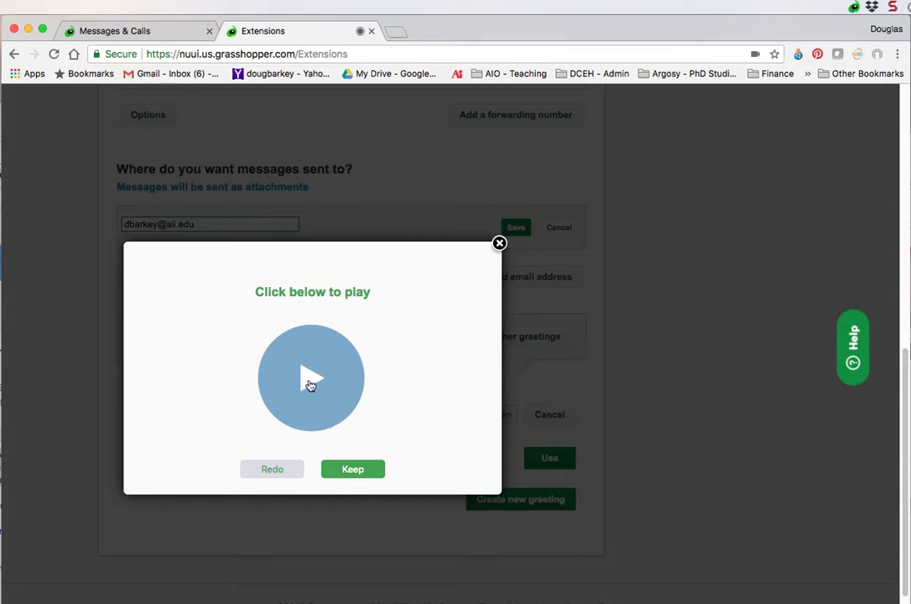
left_click(277, 472)
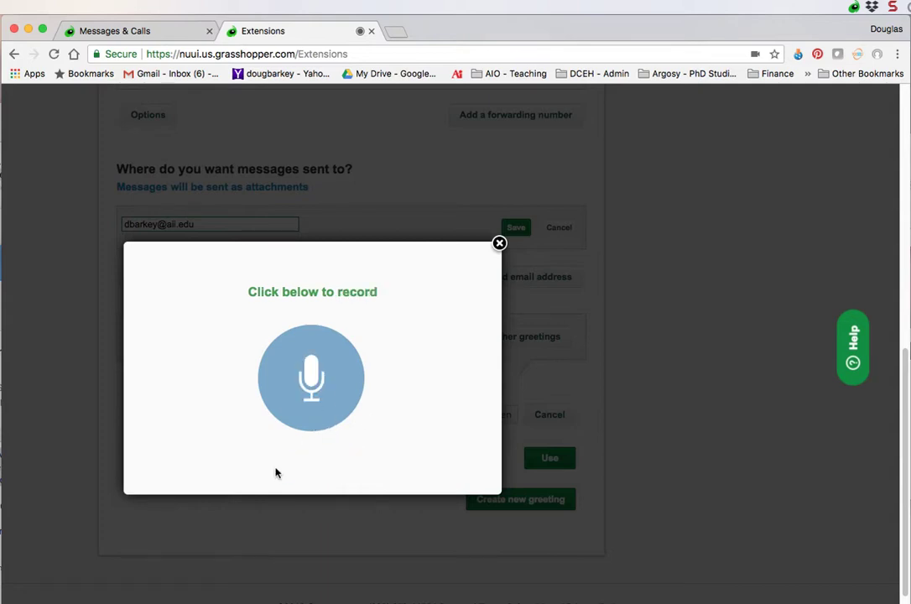
left_click(309, 383)
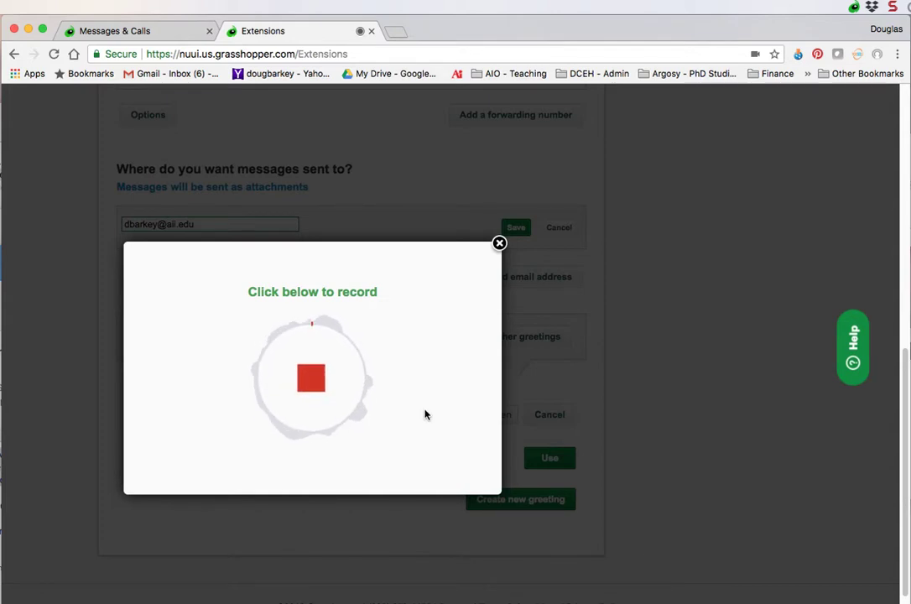
left_click(312, 380)
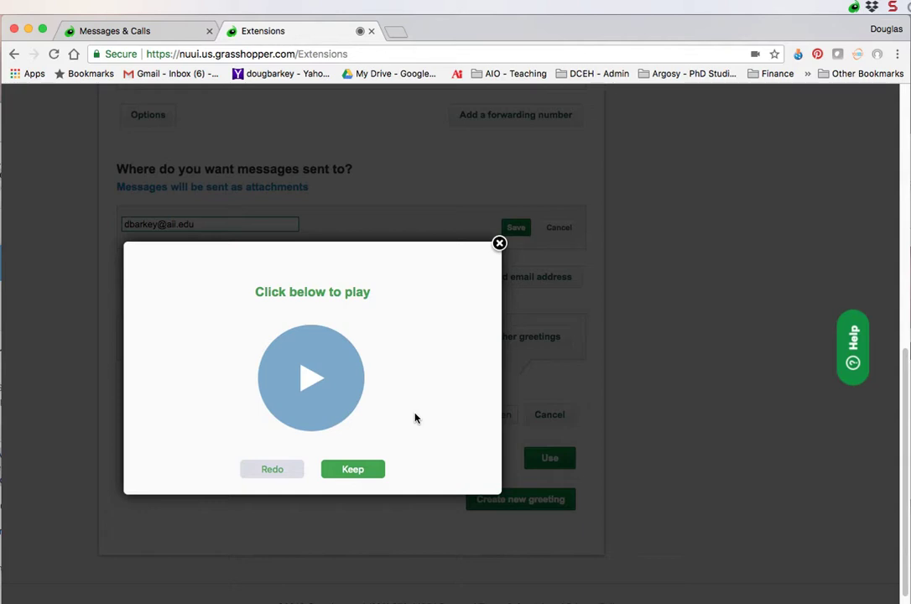
left_click(273, 470)
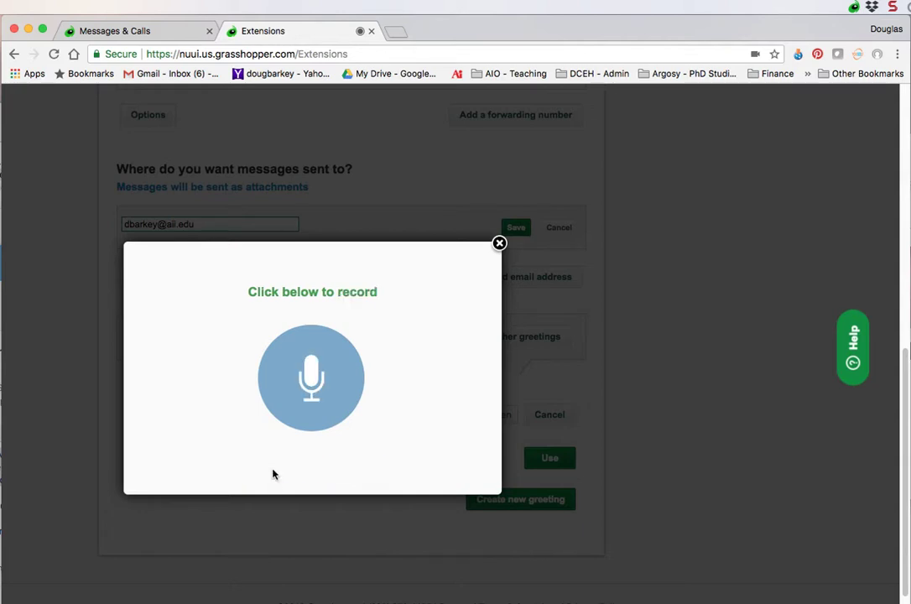
left_click(499, 243)
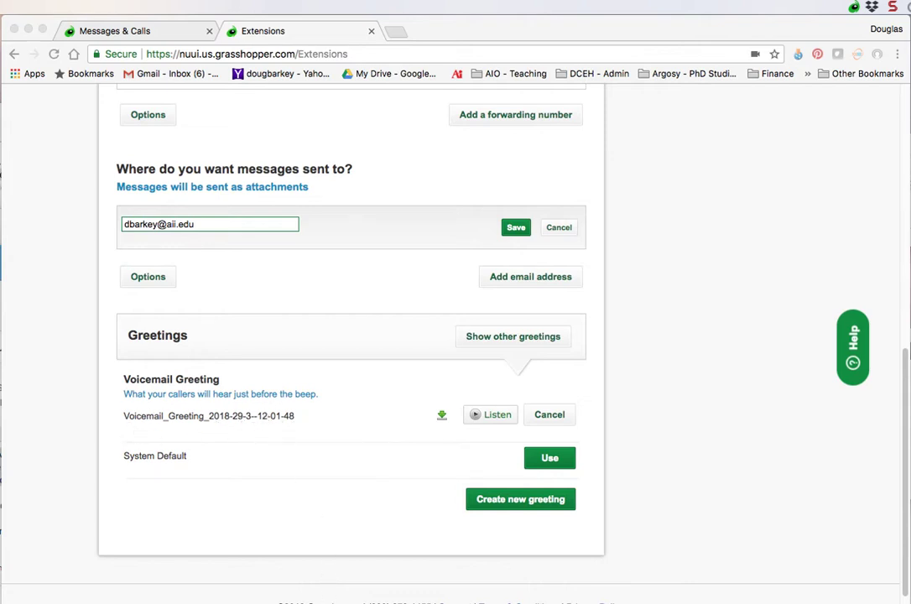
Save and close the extension's call forwarding number settings.
scroll(386, 336, "down", 1)
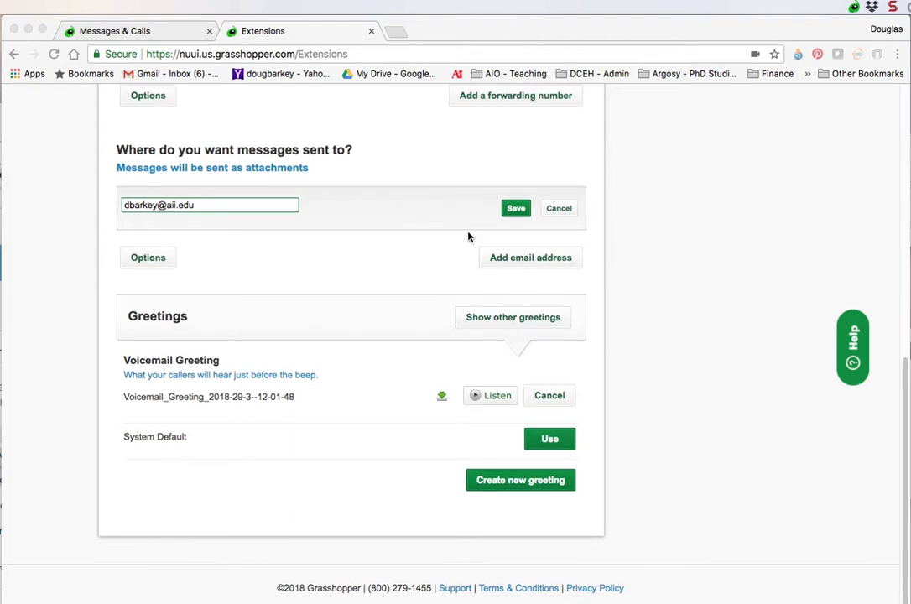
scroll(467, 231, "up", 3)
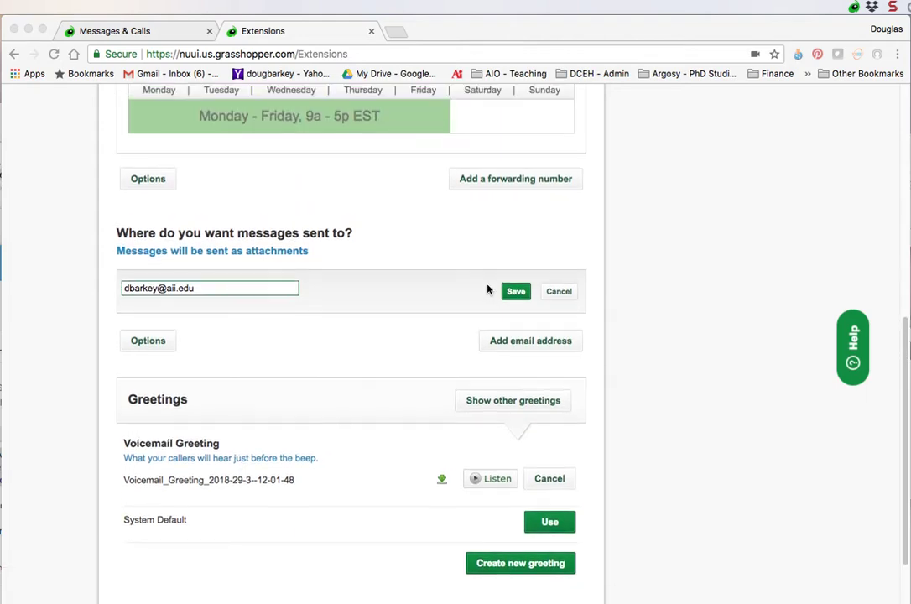
scroll(468, 301, "up", 5)
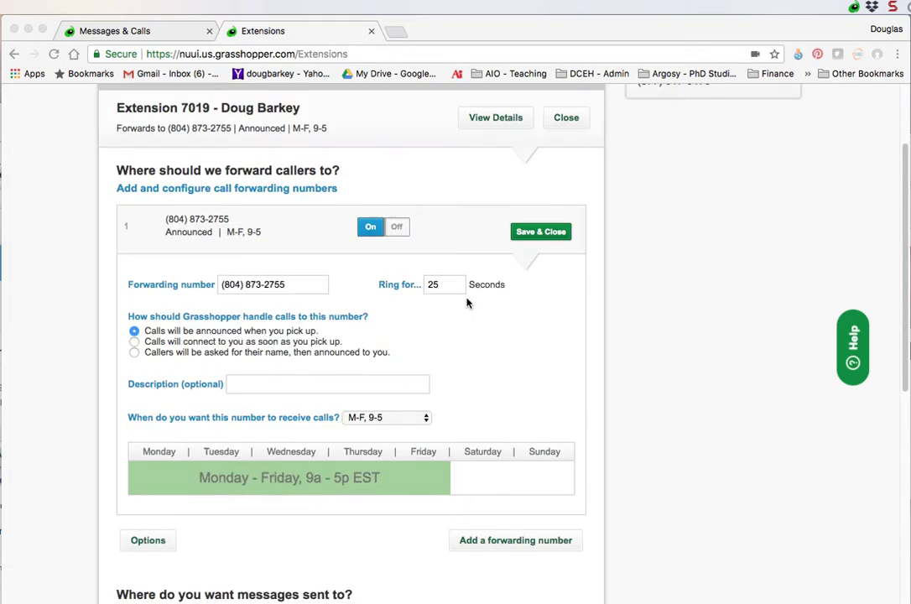
scroll(468, 303, "up", 1)
left_click(539, 254)
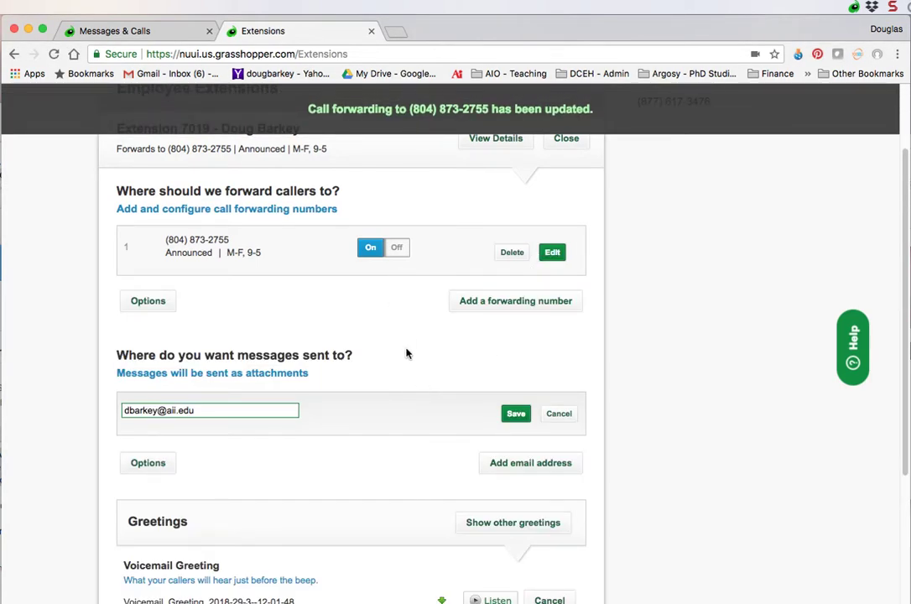
Bring the Grasshopper desktop app window to the front from the menu bar and reposition it.
scroll(417, 421, "down", 2)
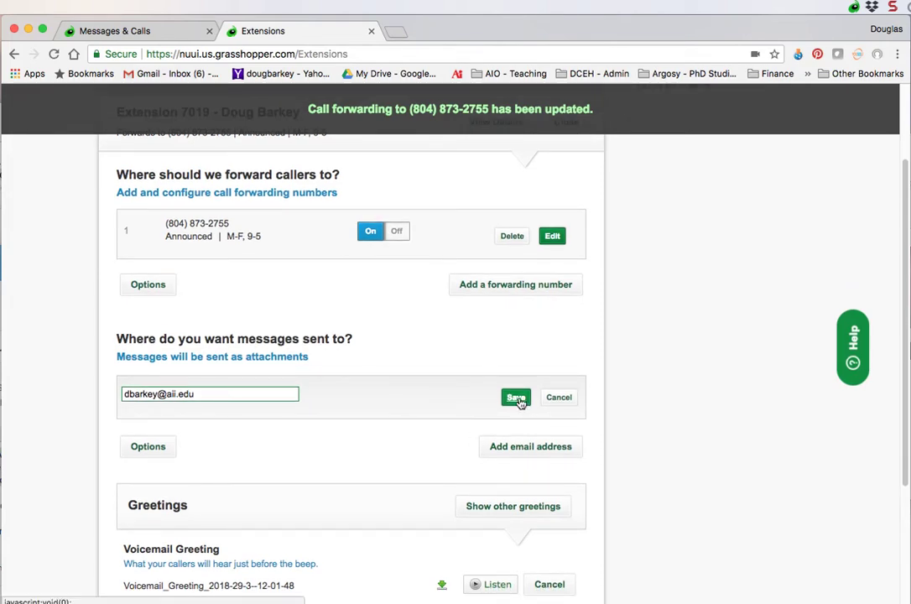
scroll(432, 447, "down", 5)
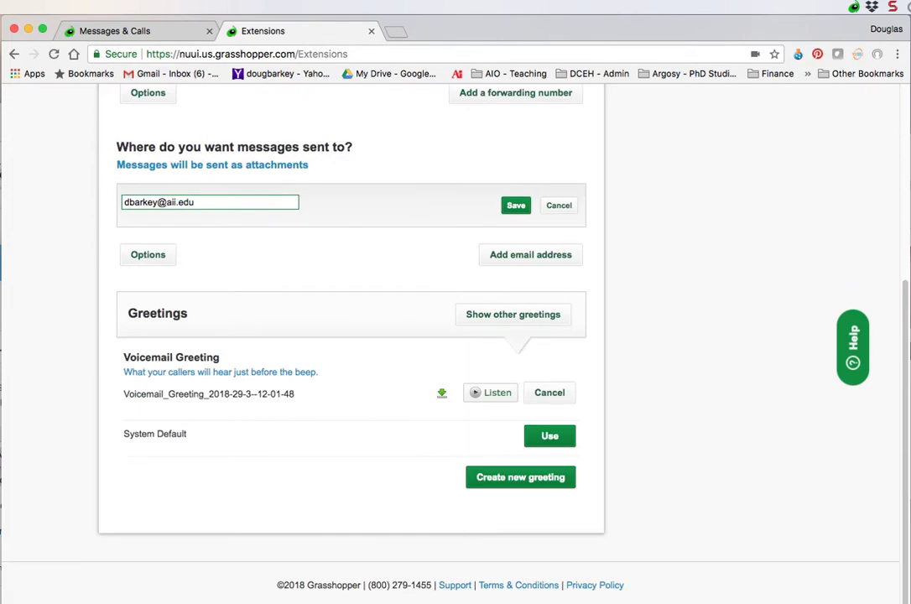
left_click(853, 7)
left_click(877, 45)
left_click_drag(502, 102, 532, 63)
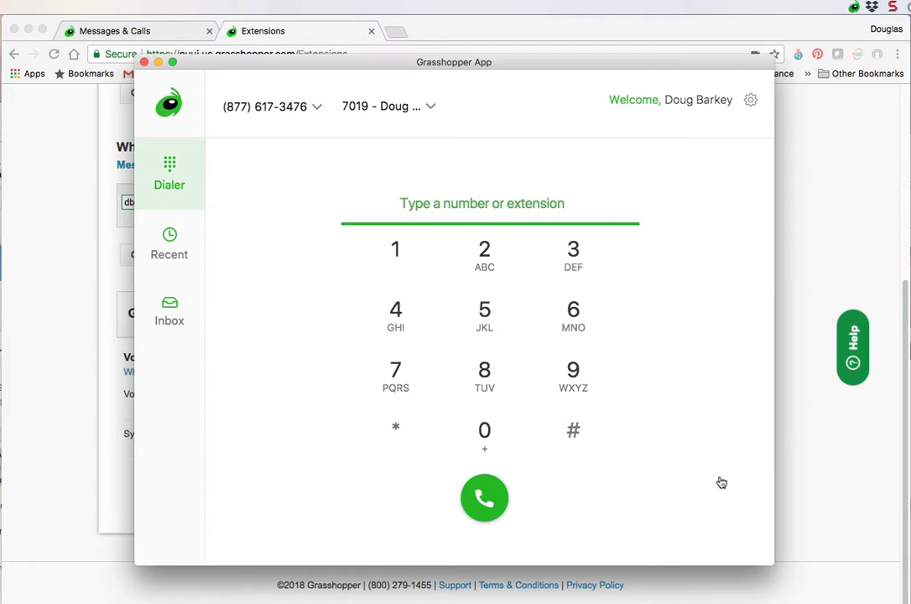
Review recent calls and an April 27 dialed call's details, then show the voicemail Inbox for Ext. 7019.
left_click(168, 245)
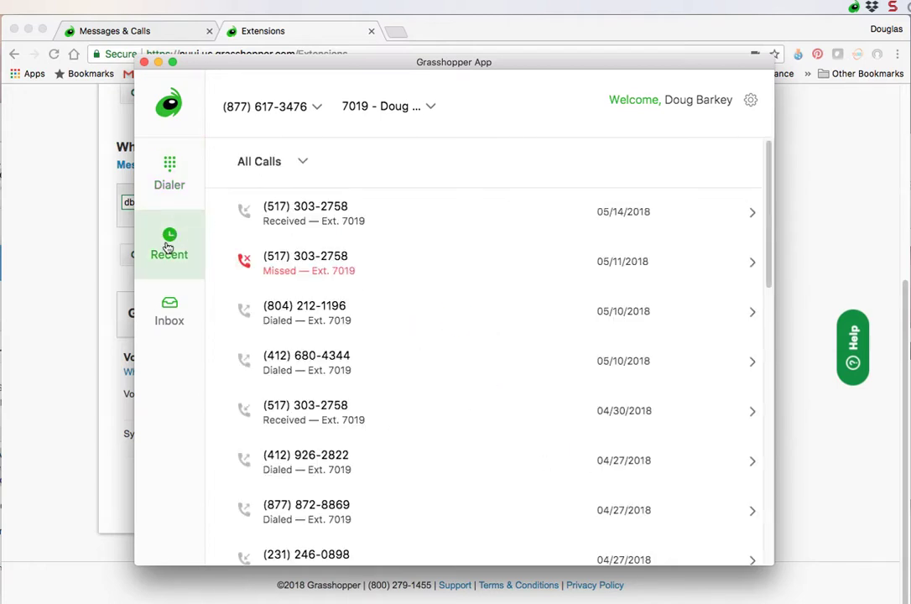
scroll(406, 462, "down", 3)
left_click(346, 359)
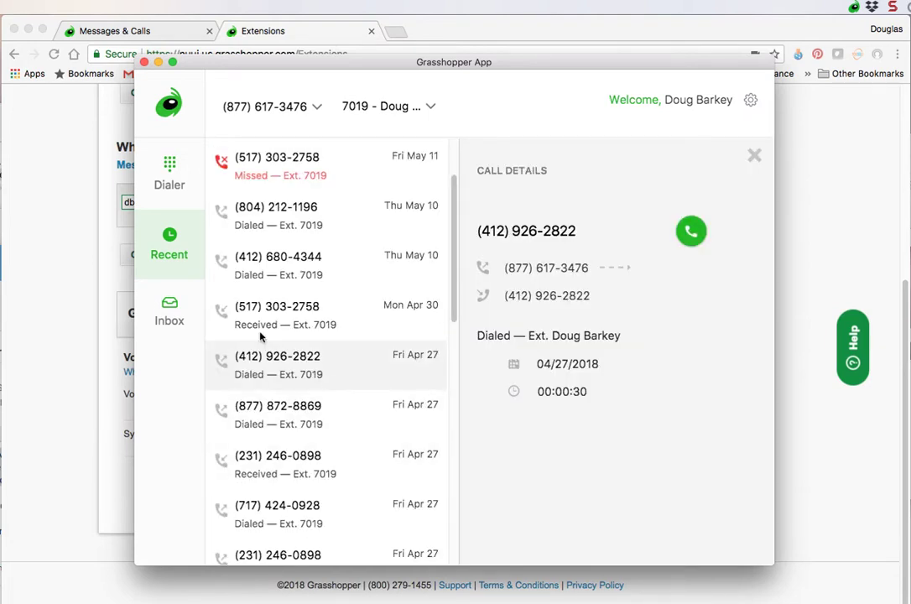
left_click(167, 313)
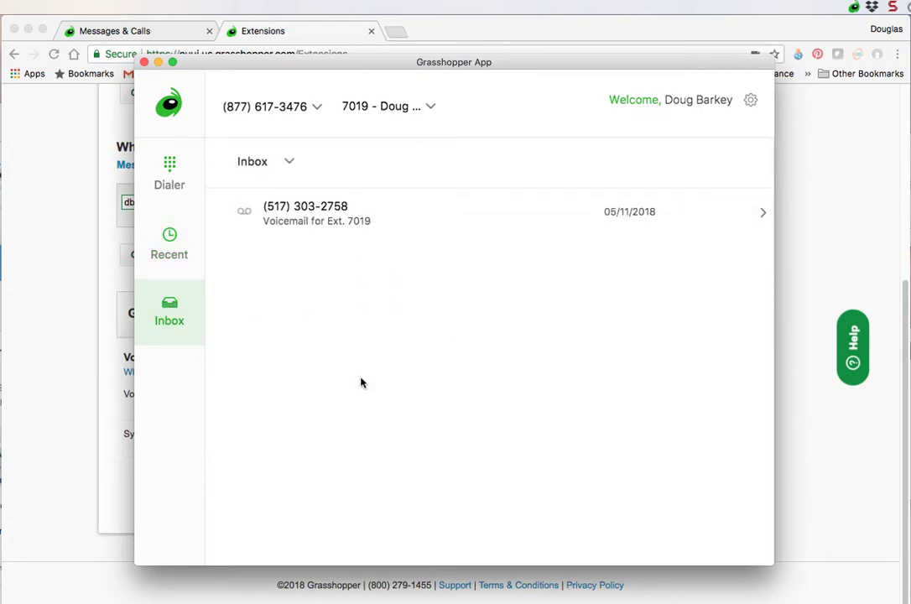
Revisit the Recent calls list, then return to the Dialer keypad.
left_click(169, 239)
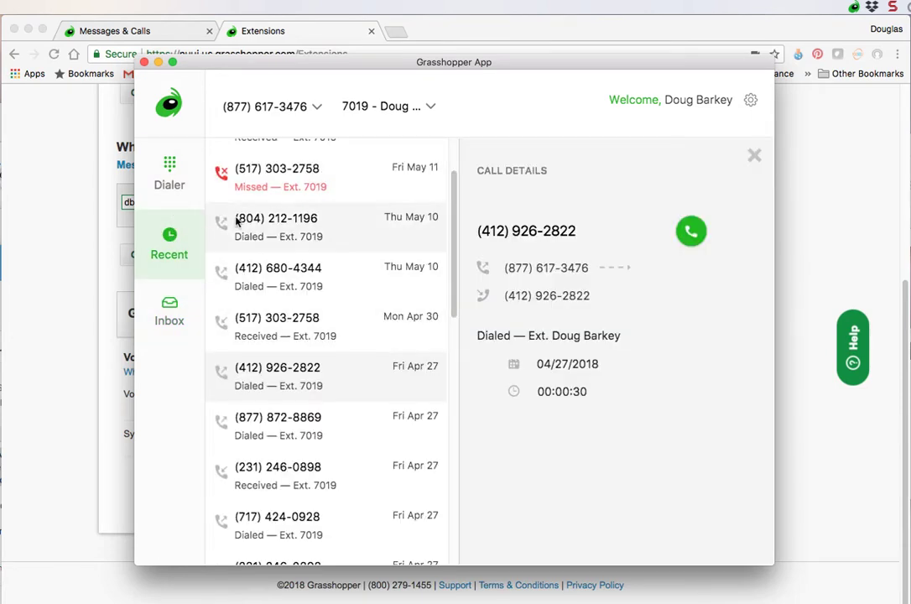
left_click(169, 172)
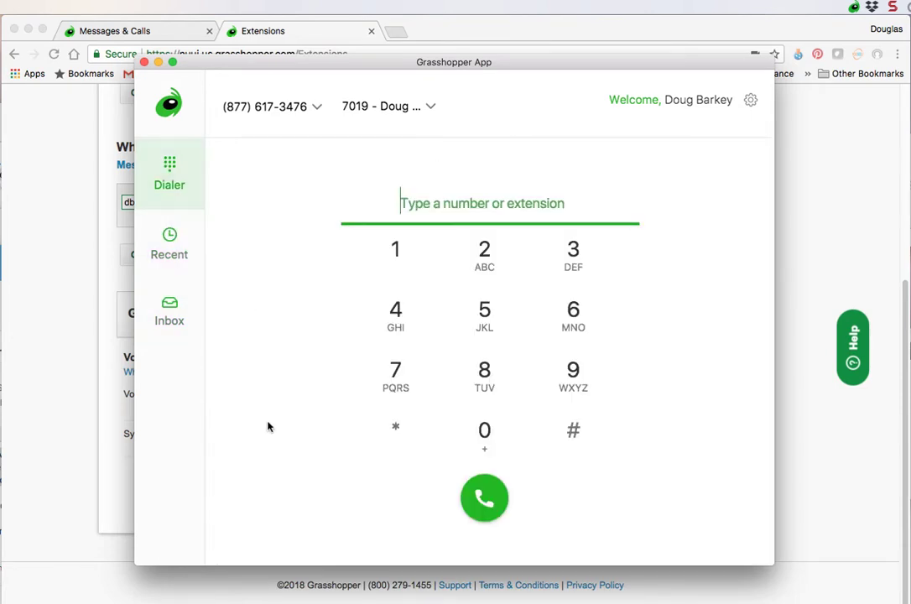